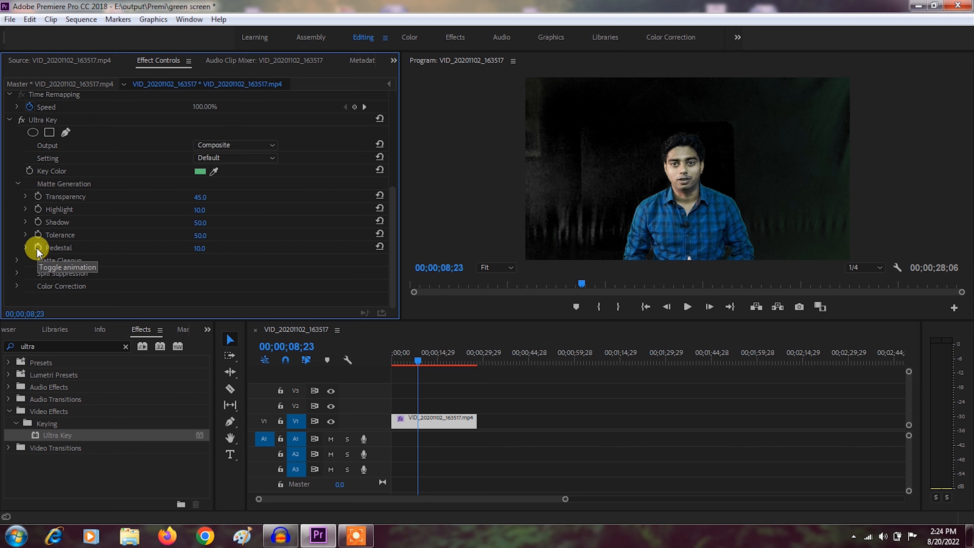
- Adjust the Ultra Key matte generation on the video clip, setting Pedestal to 70
left_click_drag(198, 249, 204, 250)
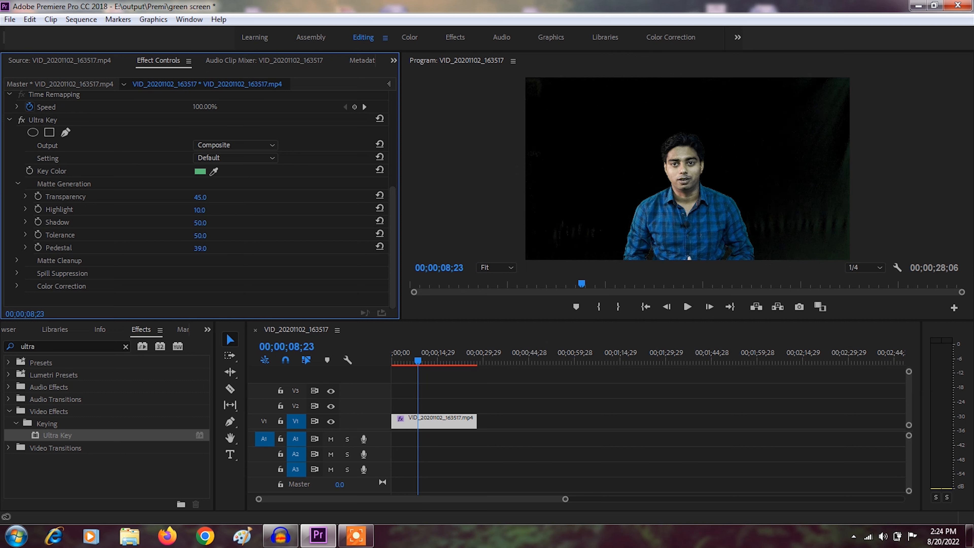
left_click_drag(203, 249, 207, 249)
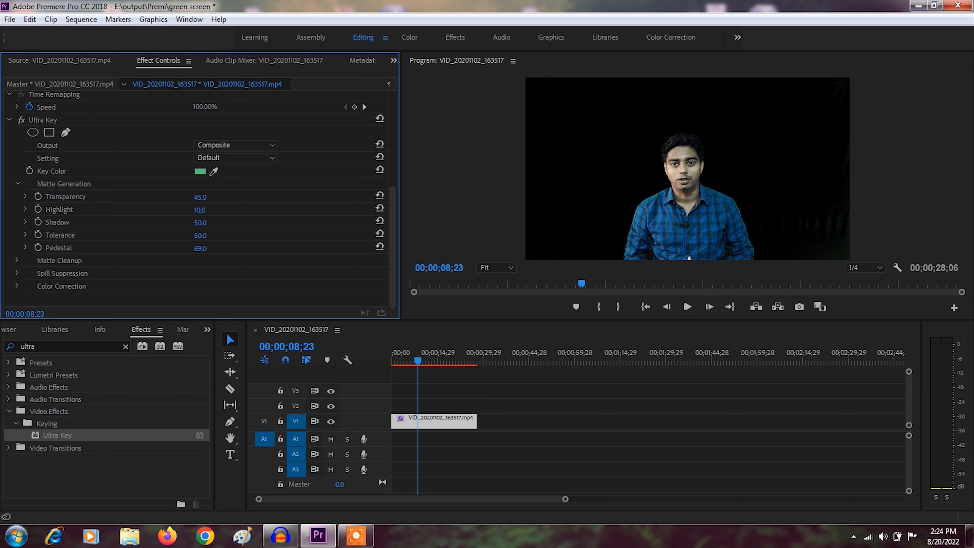
left_click_drag(208, 249, 209, 248)
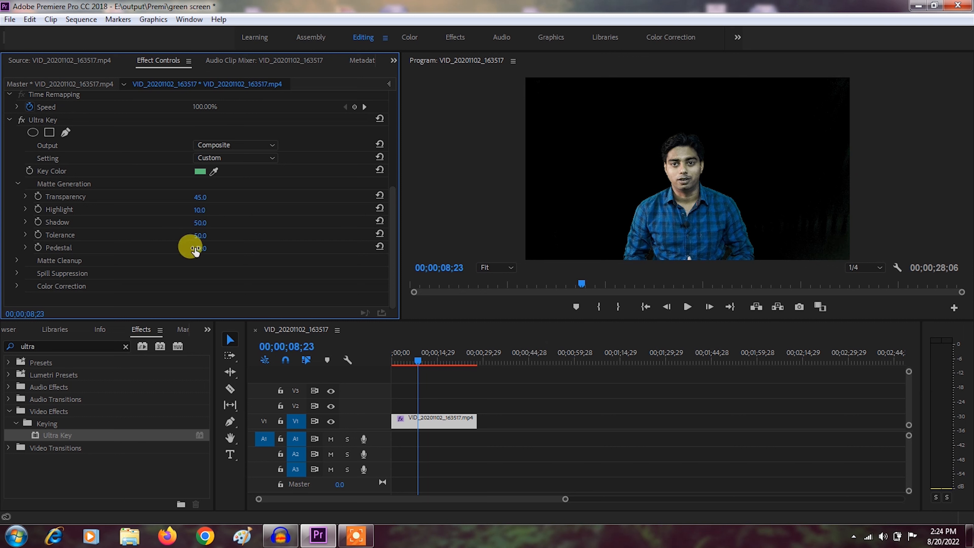
left_click_drag(197, 249, 198, 249)
left_click(203, 248)
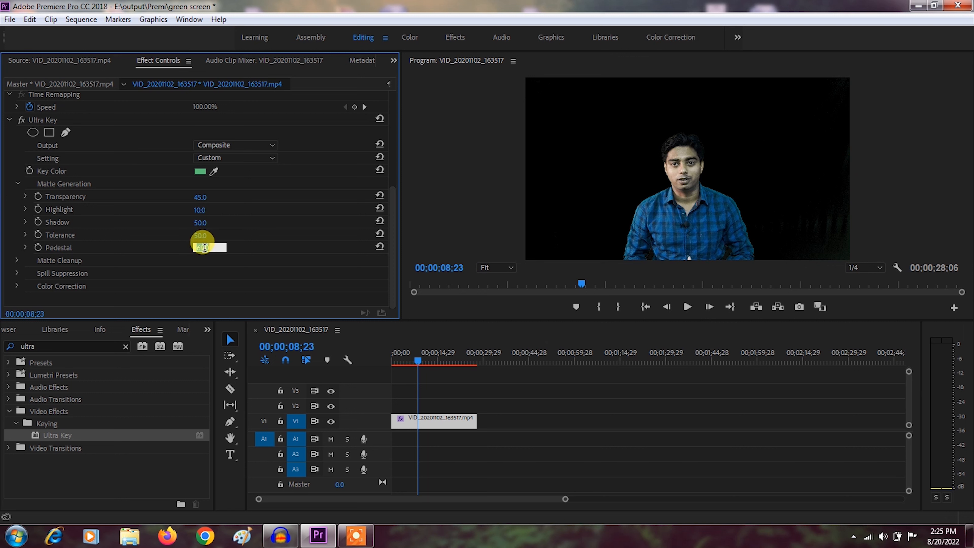
type("70")
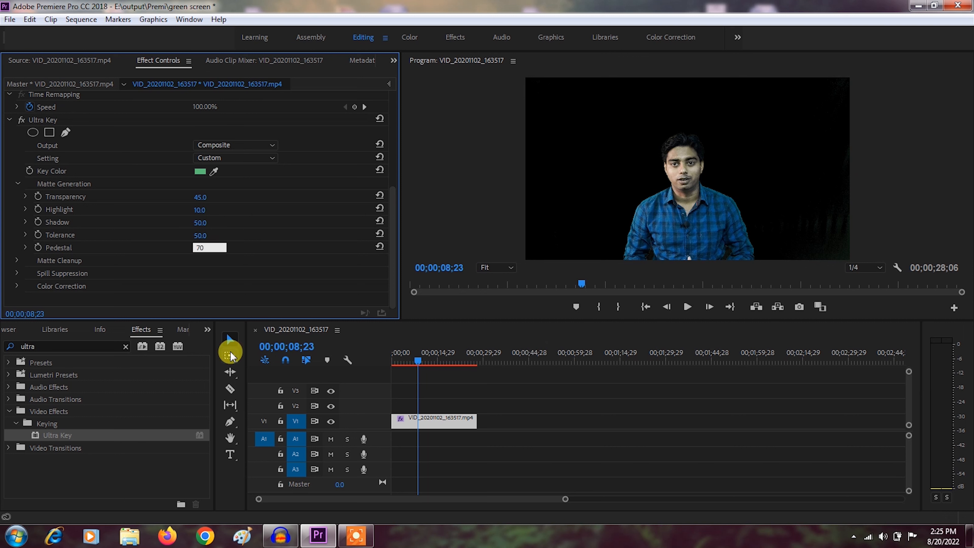
key("Return")
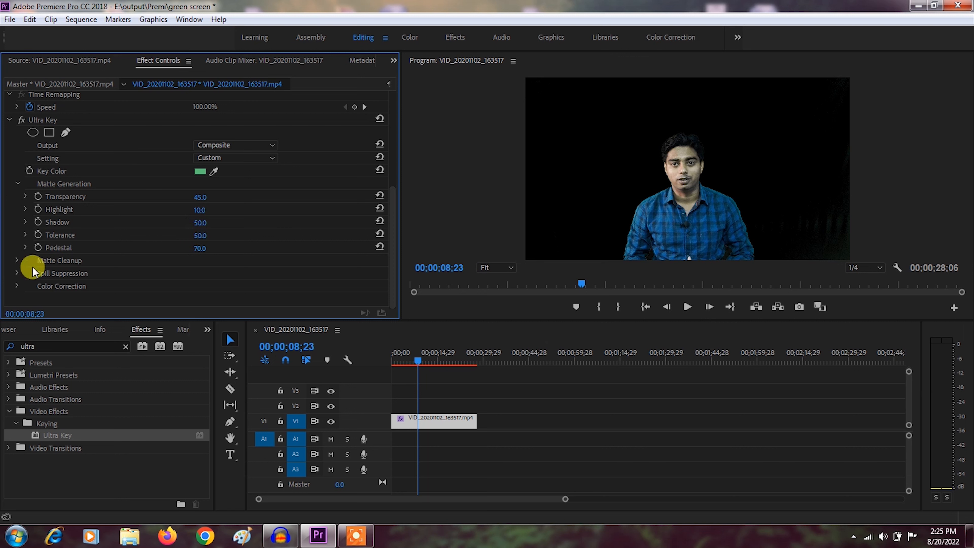
- Set the Ultra Key Matte Cleanup Choke to 50 and check the keyed frame in full screen
left_click(17, 261)
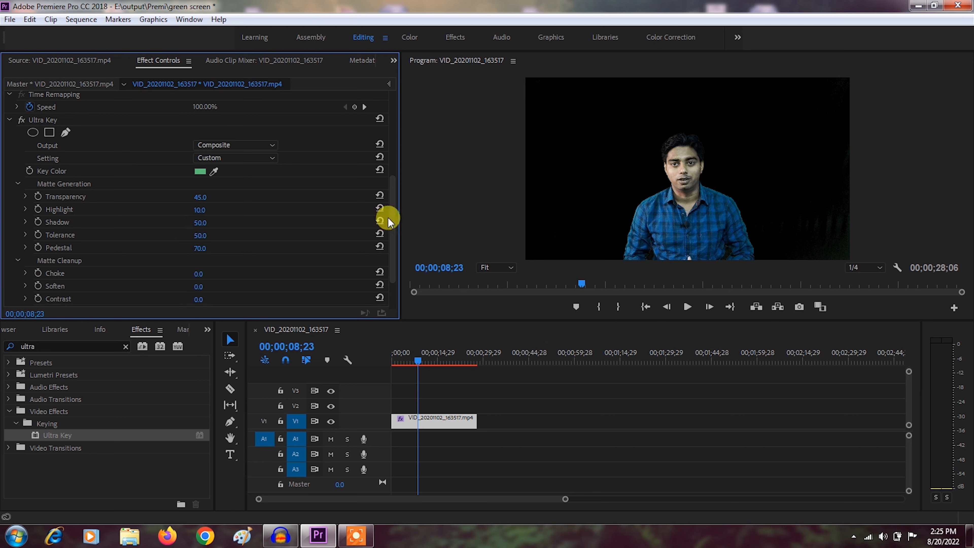
left_click_drag(394, 224, 397, 249)
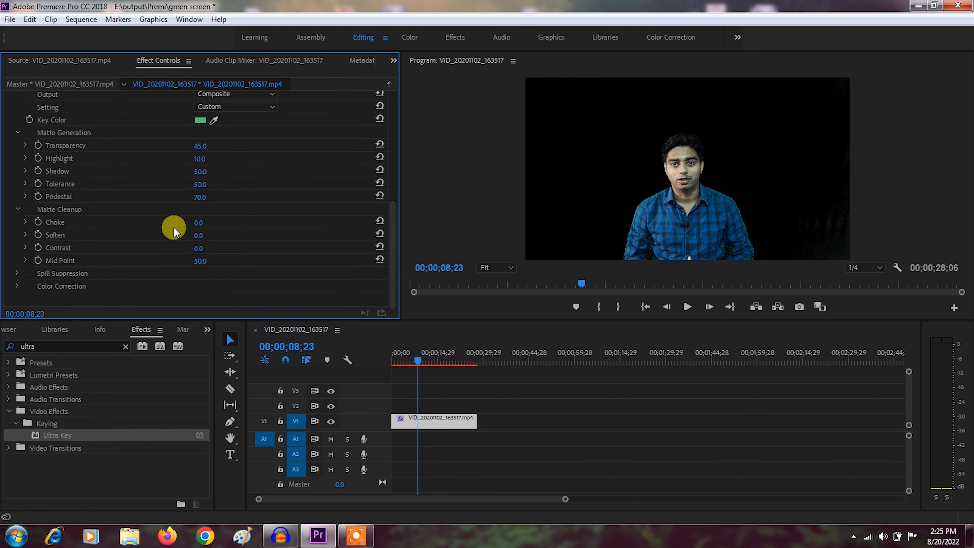
left_click_drag(199, 223, 211, 222)
left_click_drag(200, 223, 196, 222)
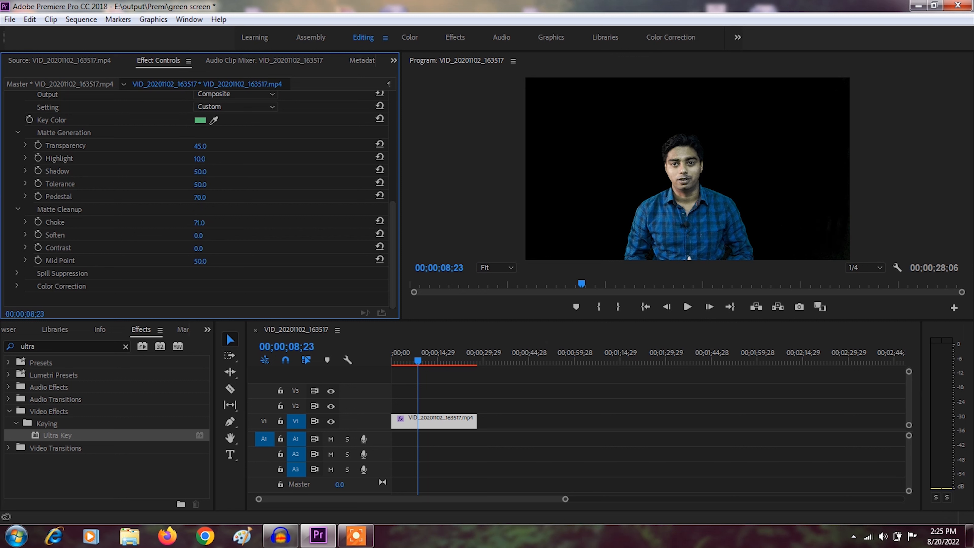
left_click(207, 221)
type("50")
key("Return")
key("ctrl+grave")
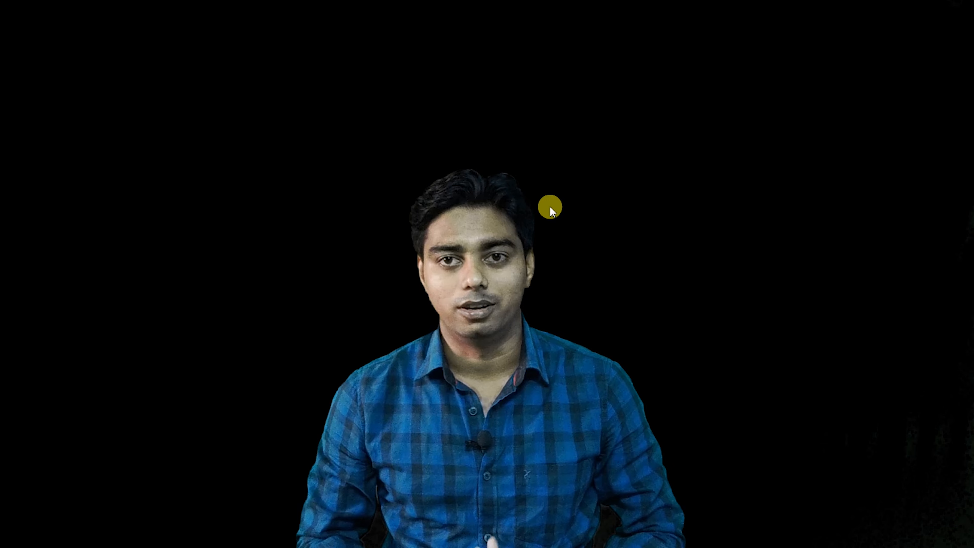
key("ctrl+grave")
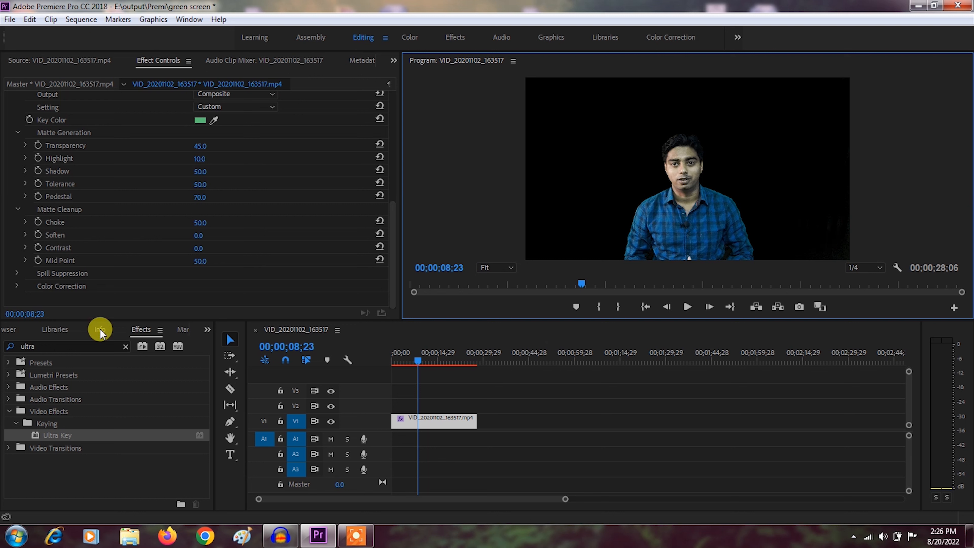
- Import the "mobile background 2" image from the Background folder on drive E into the project
left_click(208, 330)
left_click(235, 343)
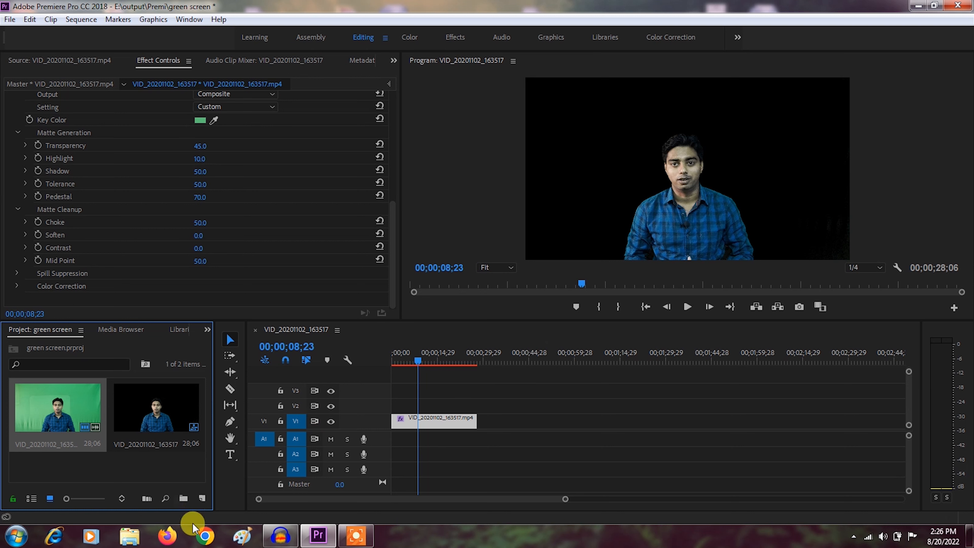
left_click(135, 534)
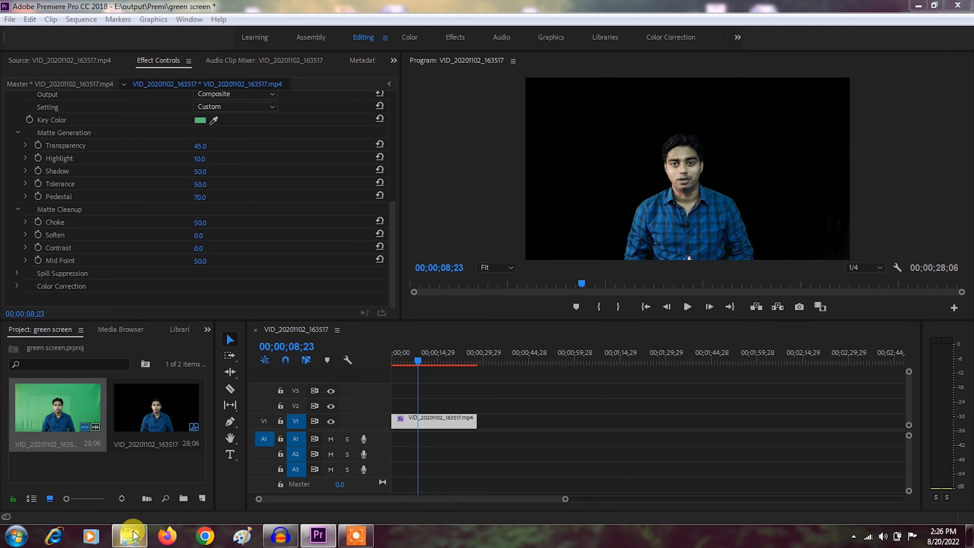
left_click(46, 270)
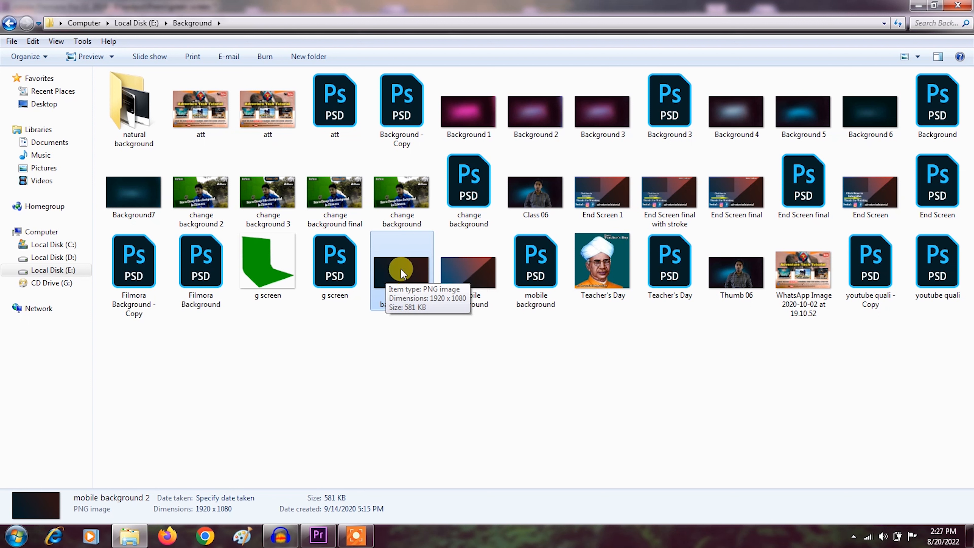
left_click_drag(401, 273, 128, 461)
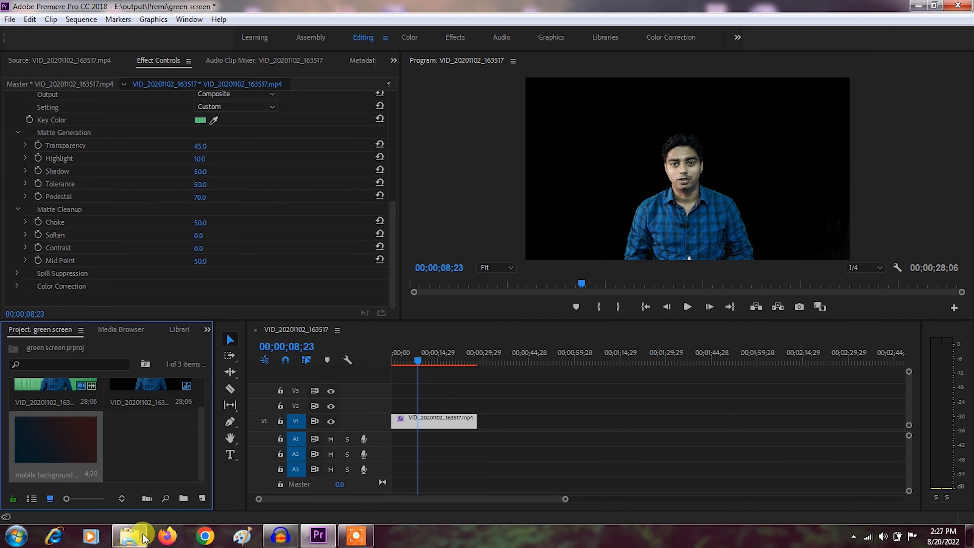
- Import the mint-1405613_1280 image from the "natural background" folder into the project
mouse_move(143, 538)
left_click(126, 468)
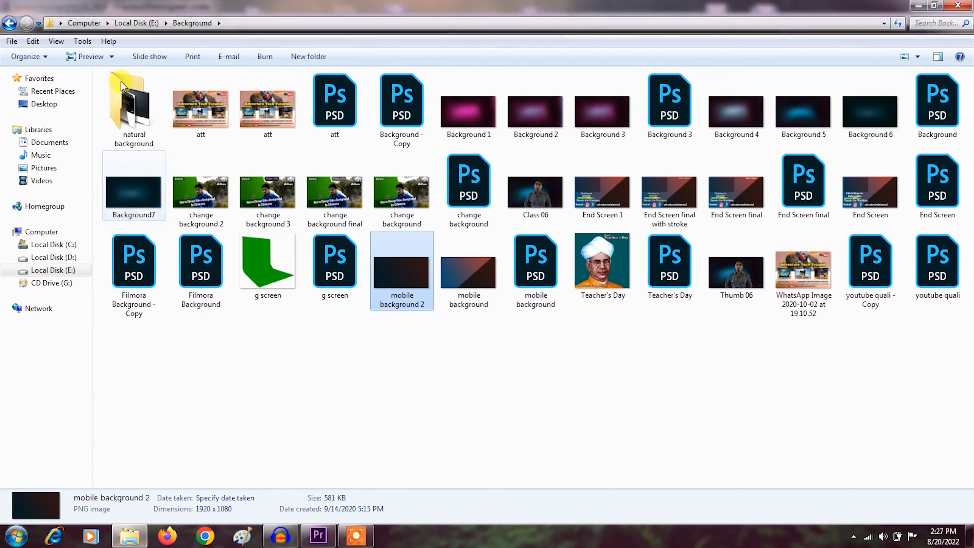
double_click(135, 111)
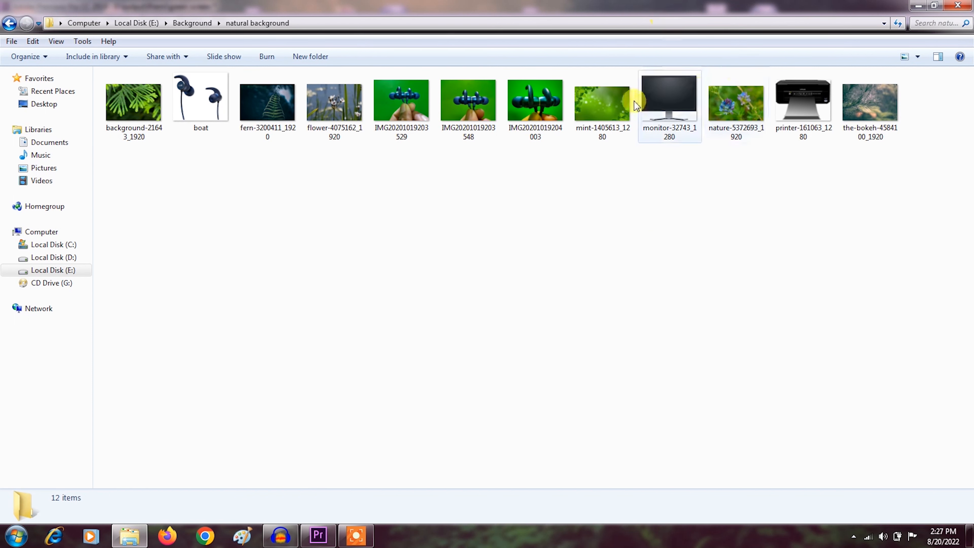
left_click(340, 103)
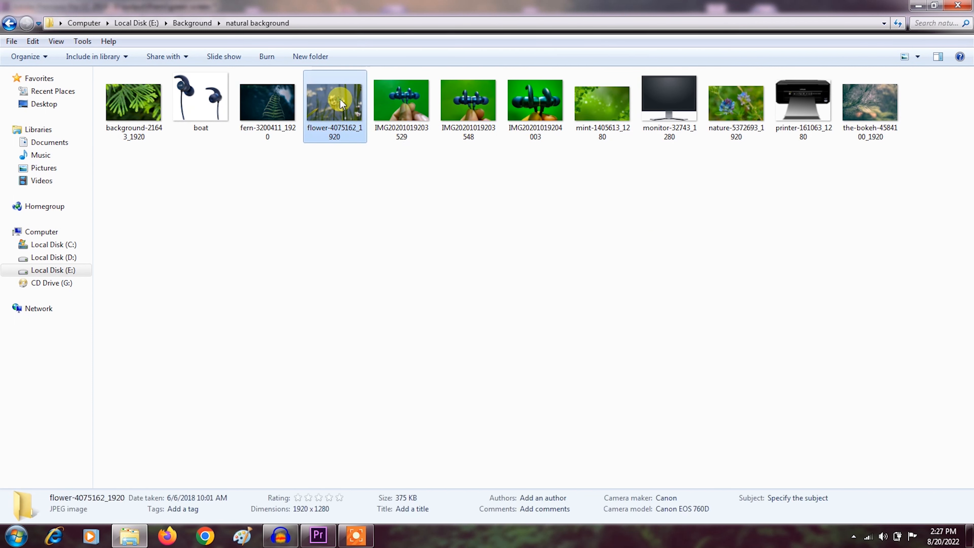
left_click(588, 111)
left_click_drag(590, 114, 169, 459)
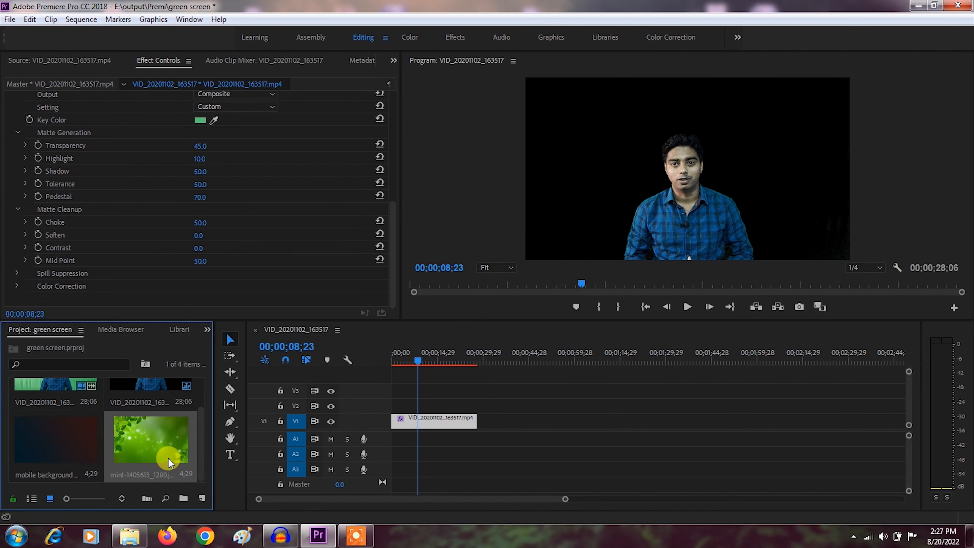
left_click_drag(207, 420, 208, 416)
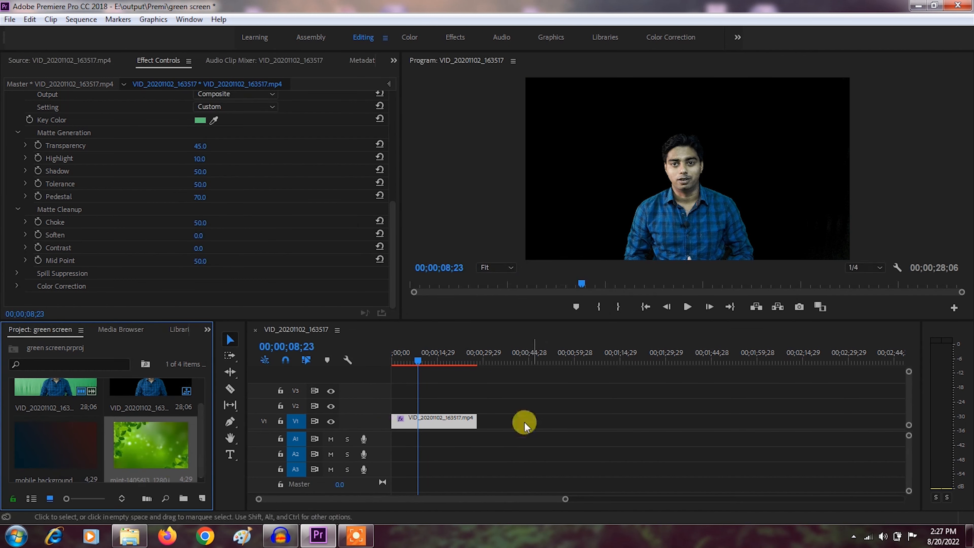
- Move the keyed clip up to V2, place the mobile background image on V1 beneath its start, and preview the composite in full screen
left_click(427, 424)
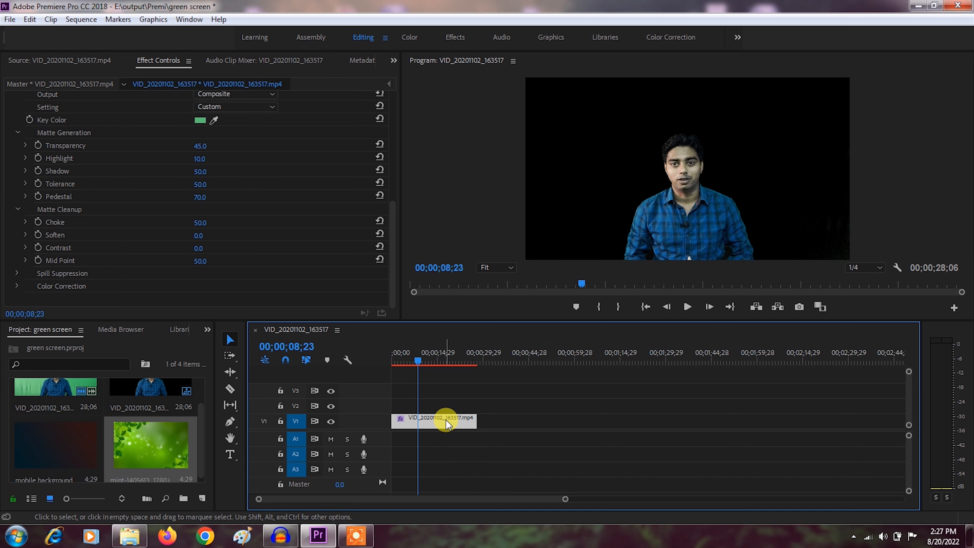
left_click_drag(447, 424, 443, 402)
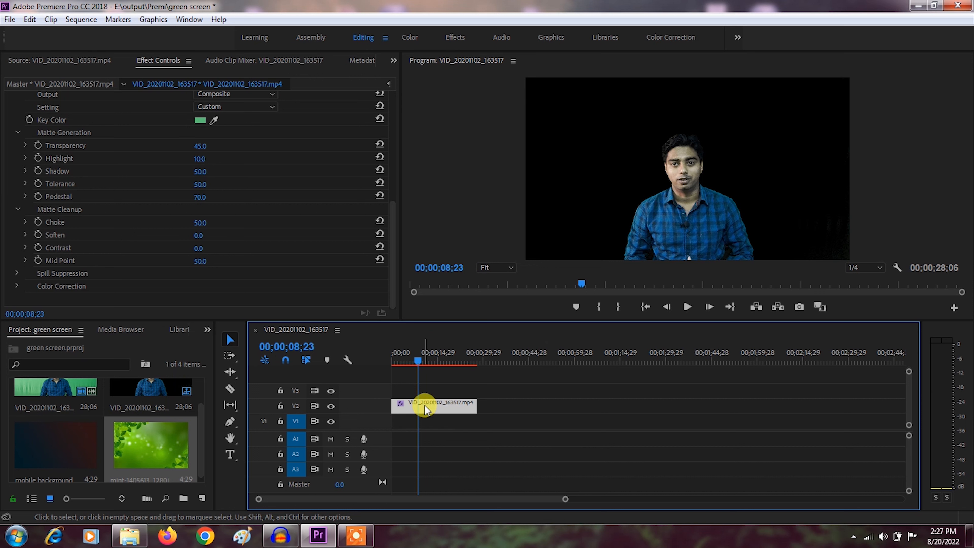
left_click_drag(68, 438, 391, 425)
left_click(417, 359)
left_click(398, 361)
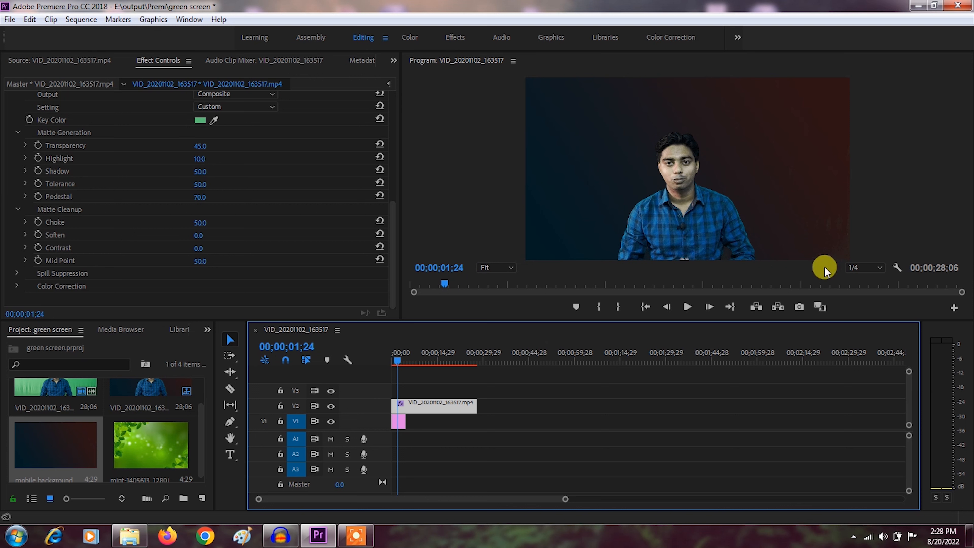
key("ctrl+grave")
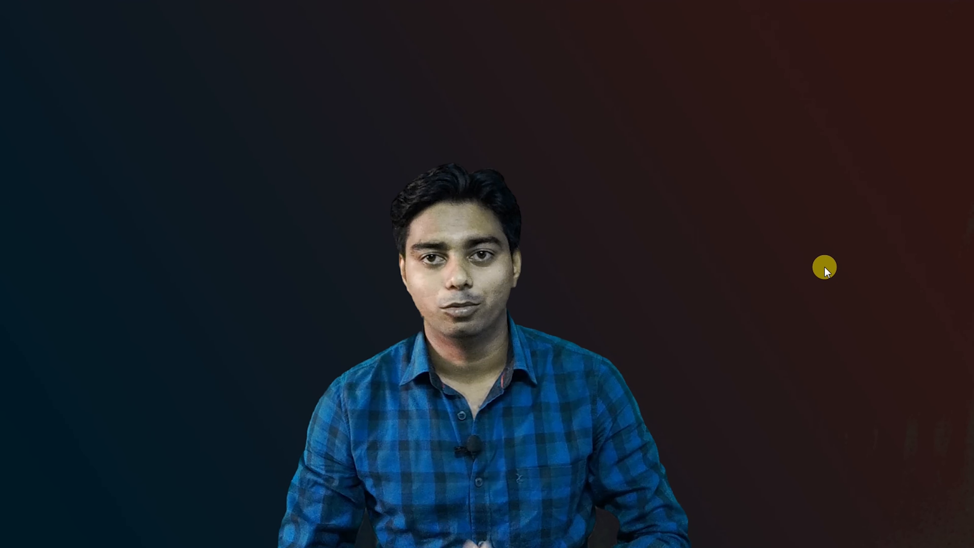
key("ctrl+grave")
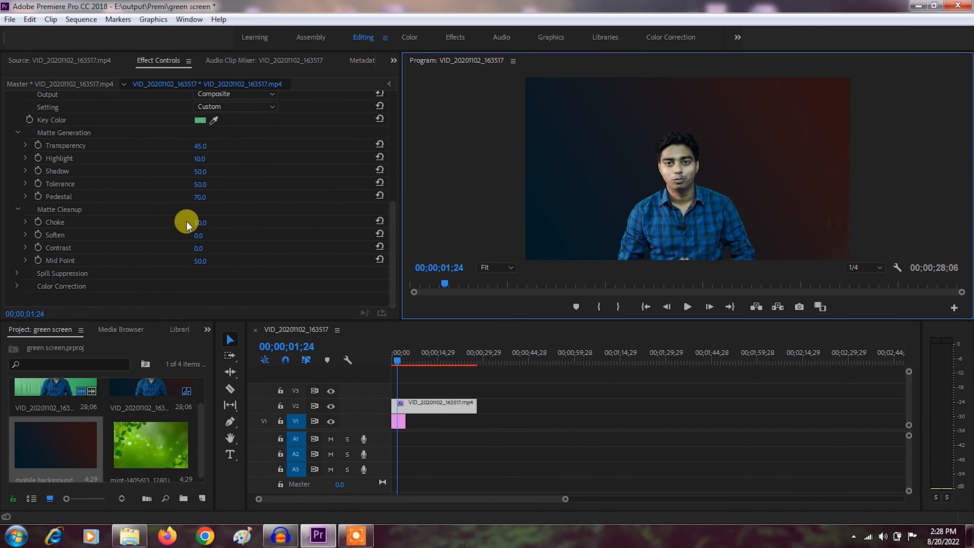
- Set the Ultra Key Matte Cleanup Choke to 60 for the keyed video clip
left_click(198, 223)
type("50")
key("Return")
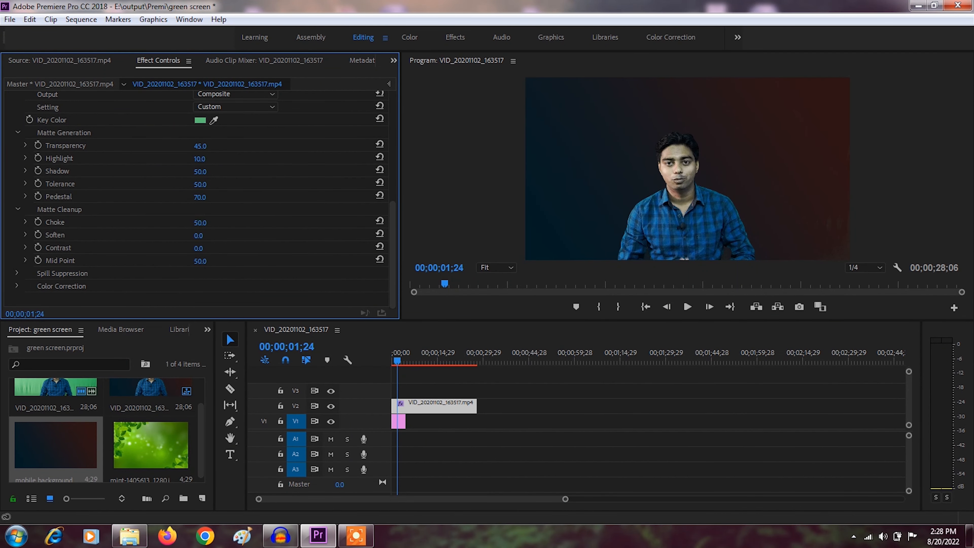
left_click(202, 222)
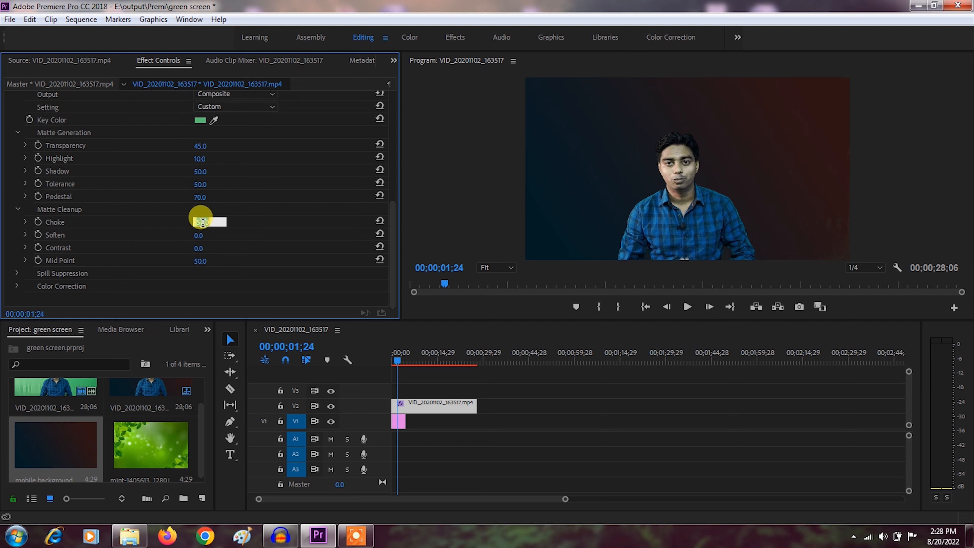
type("60")
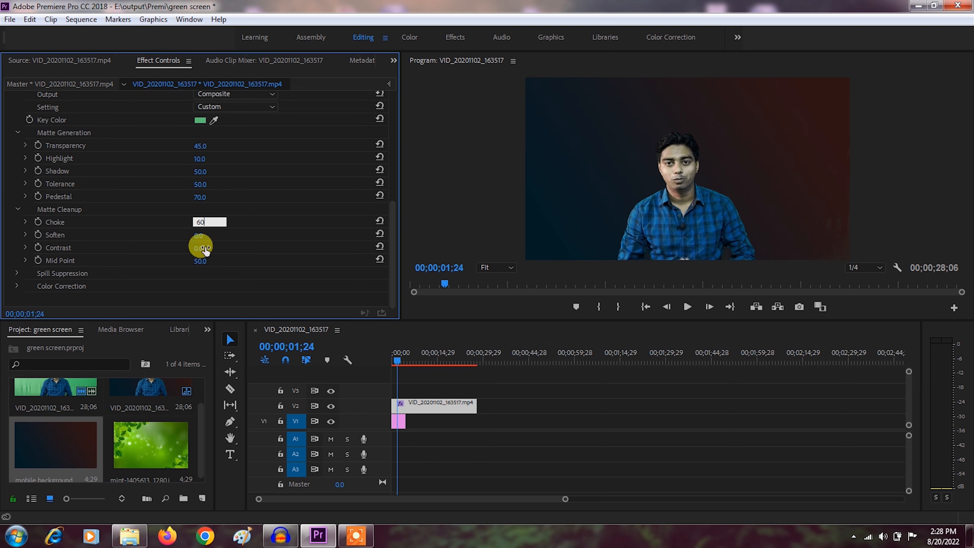
left_click(247, 309)
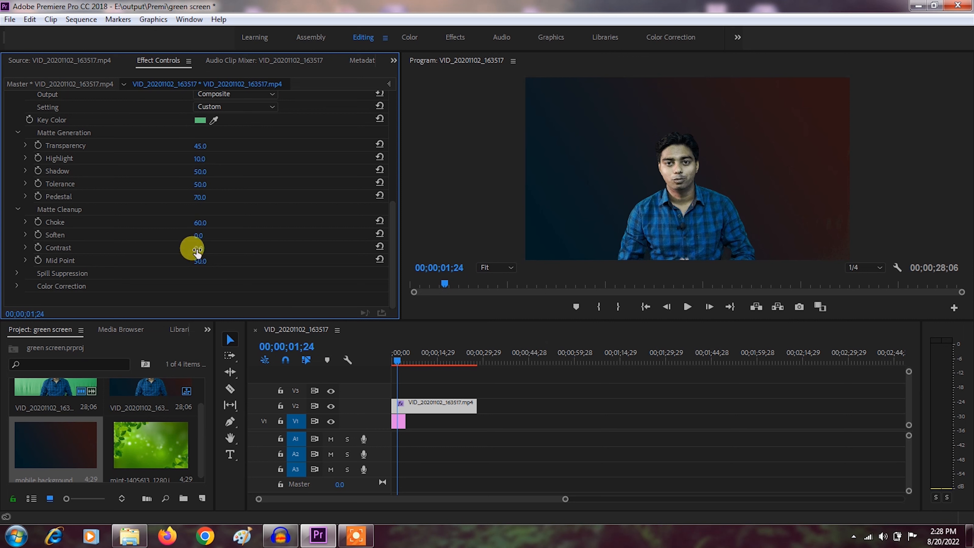
- Set the Matte Cleanup Contrast to 25 and collapse the Matte Cleanup and Matte Generation groups
left_click_drag(198, 249, 199, 250)
mouse_move(199, 250)
left_mouse_down()
mouse_move(233, 250)
mouse_move(184, 250)
left_mouse_up()
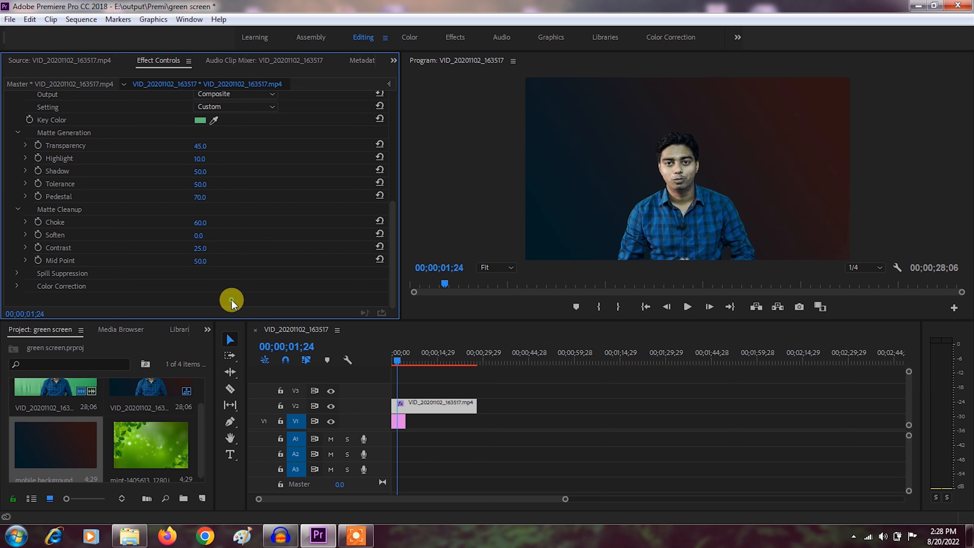
left_click(18, 209)
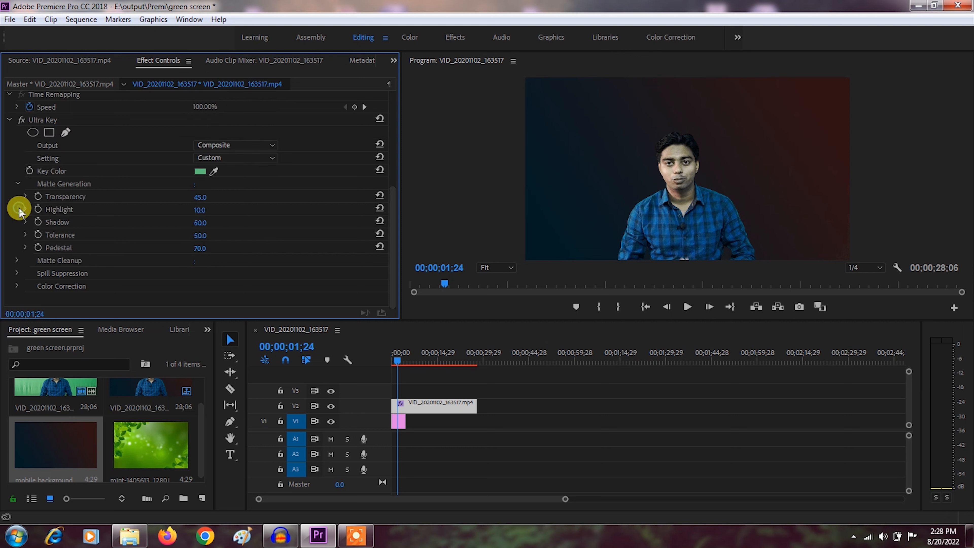
left_click(17, 185)
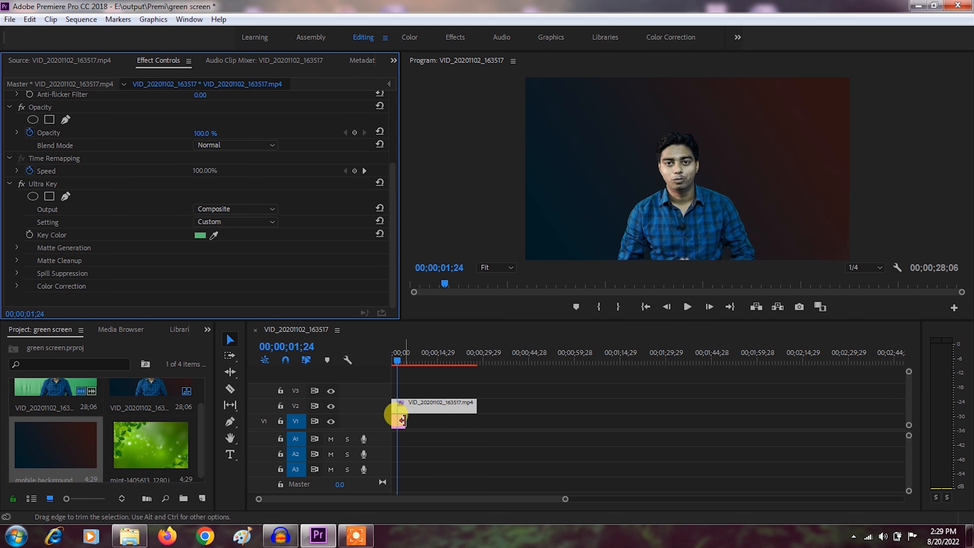
- Extend the mobile background clip on V1 to about 16 seconds and place the mint image directly after it beneath the remaining video
left_click_drag(403, 420, 438, 420)
left_click(415, 348)
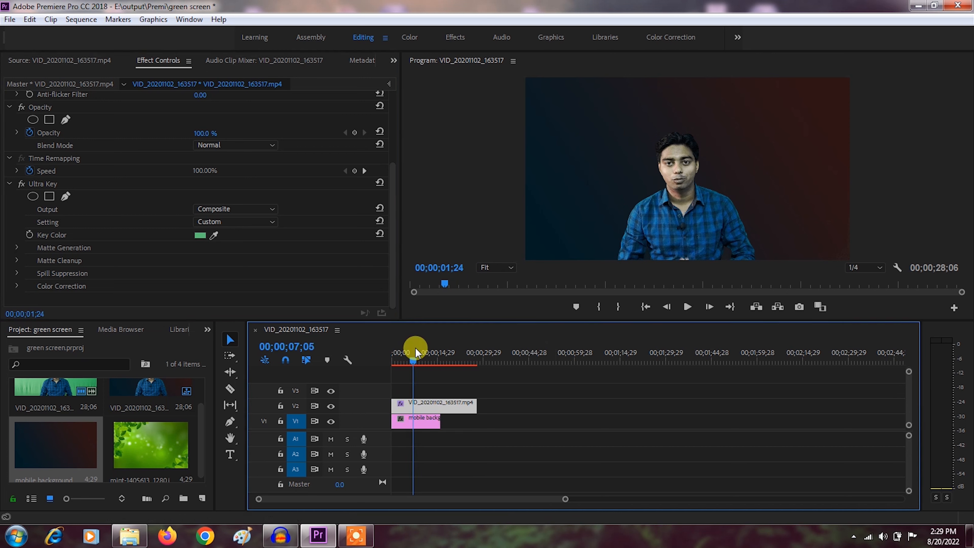
left_click_drag(127, 452, 449, 420)
left_click(455, 355)
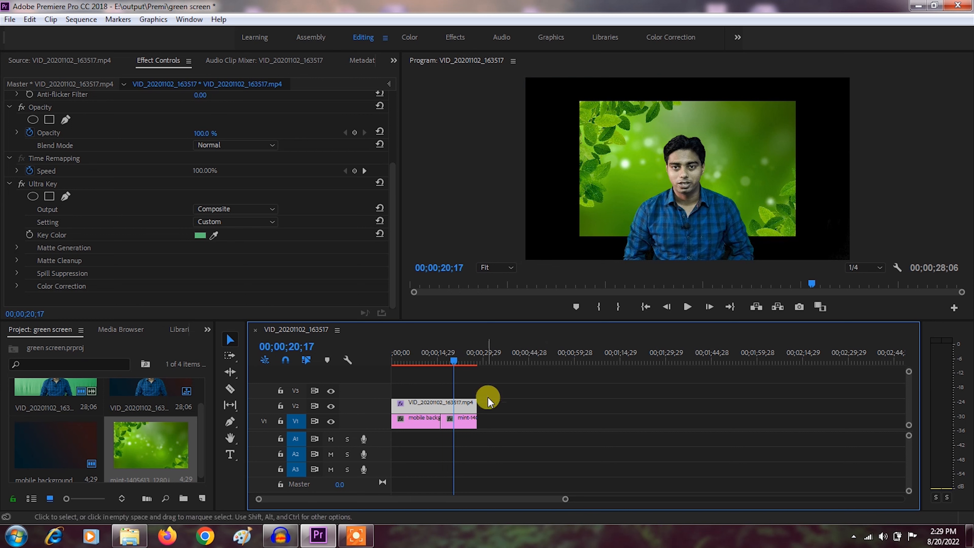
- Scale the mint image clip on V1 to 156 so that it fills the frame
left_click(467, 422)
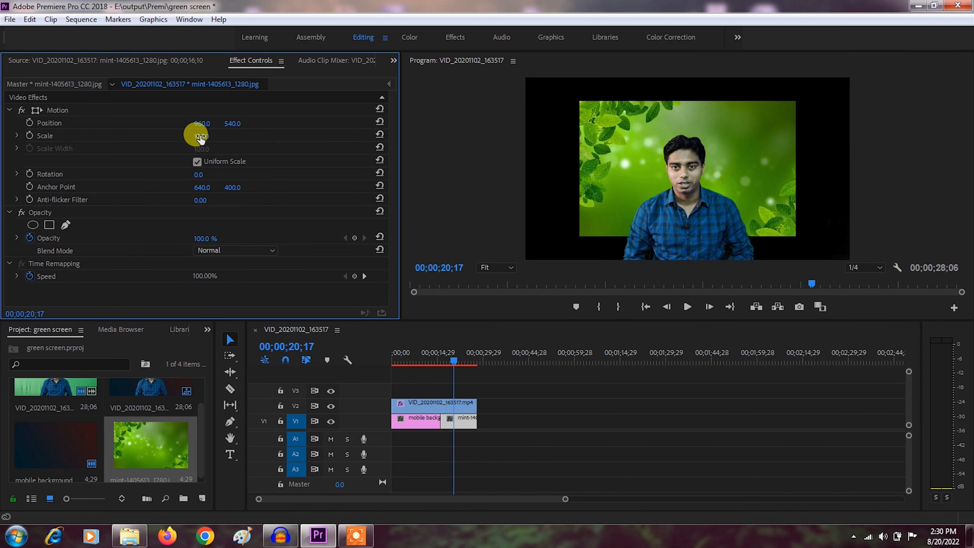
left_click_drag(200, 136, 222, 136)
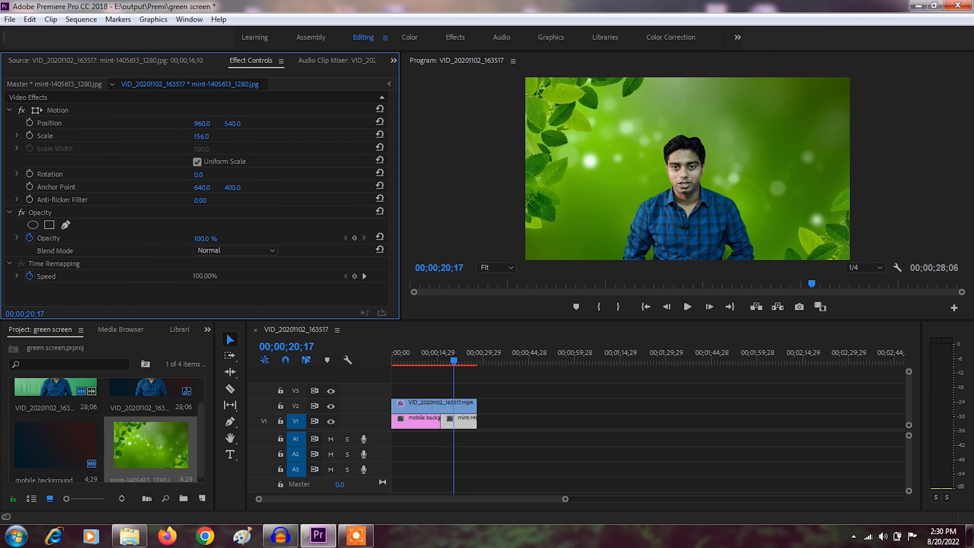
left_click(209, 136)
left_click(295, 267)
- Play back and scrub the sequence to review the keyed video over both background images
left_click_drag(455, 362, 386, 381)
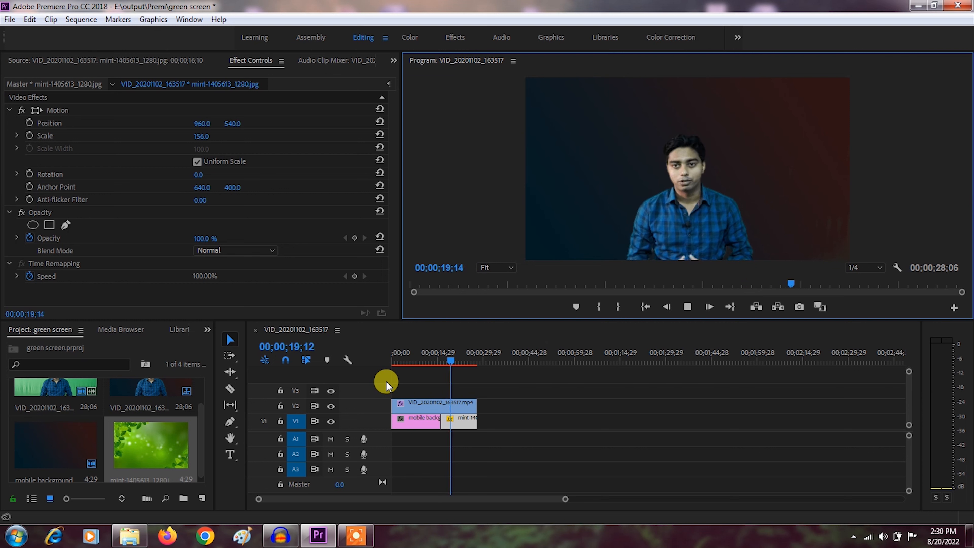
key("space")
left_click(453, 360)
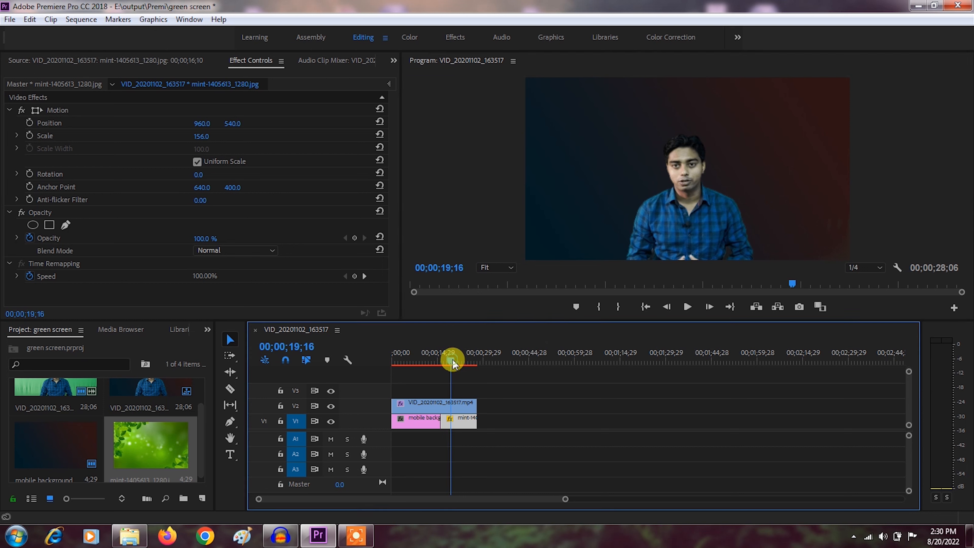
left_click_drag(455, 359, 459, 360)
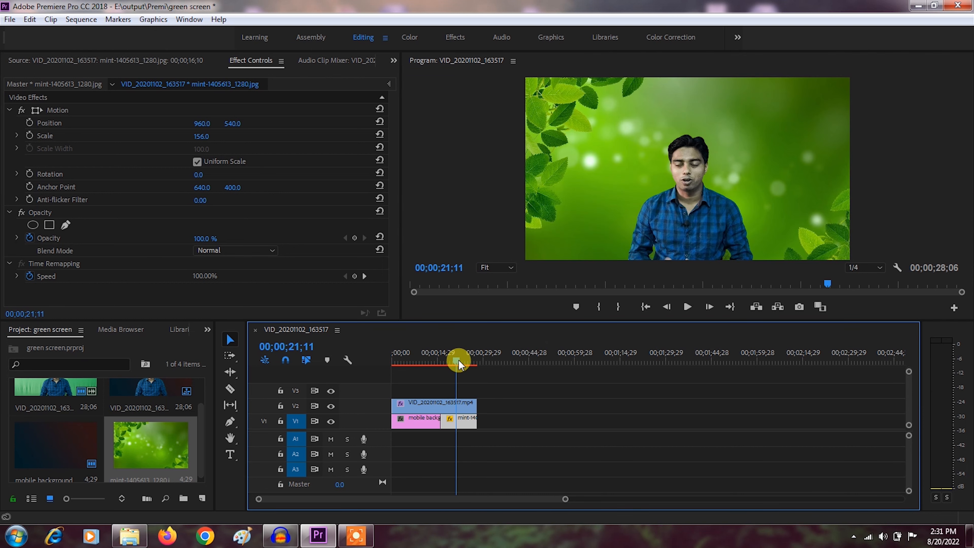